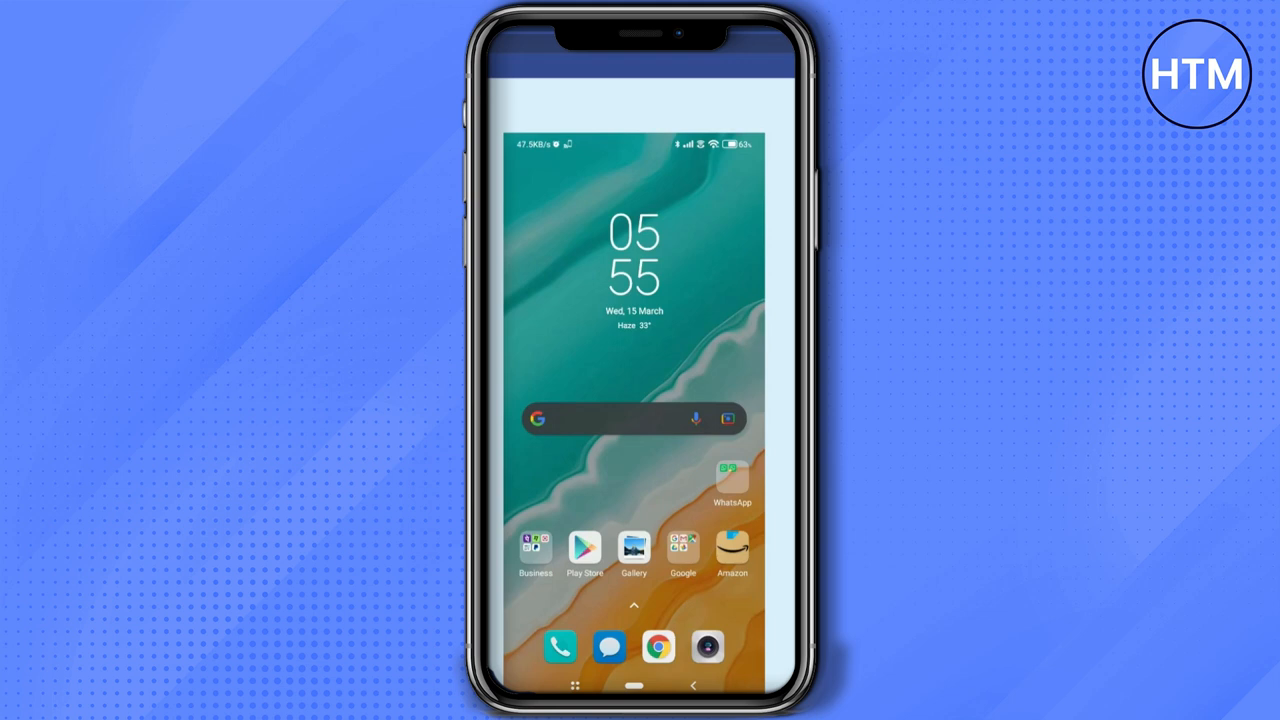
Search Google for 'lloyd banks uk' from a new Chrome search
{"action": "left_click", "coordinate": [683, 195]}
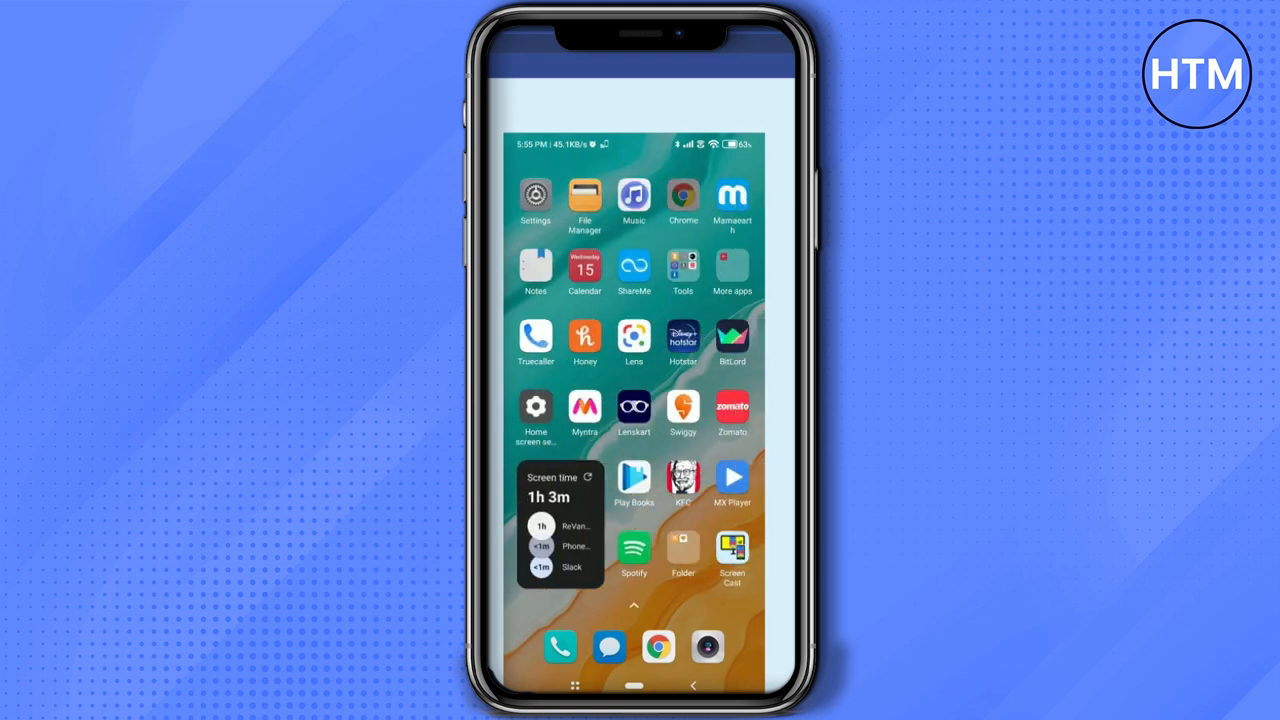
{"action": "left_click", "coordinate": [718, 170]}
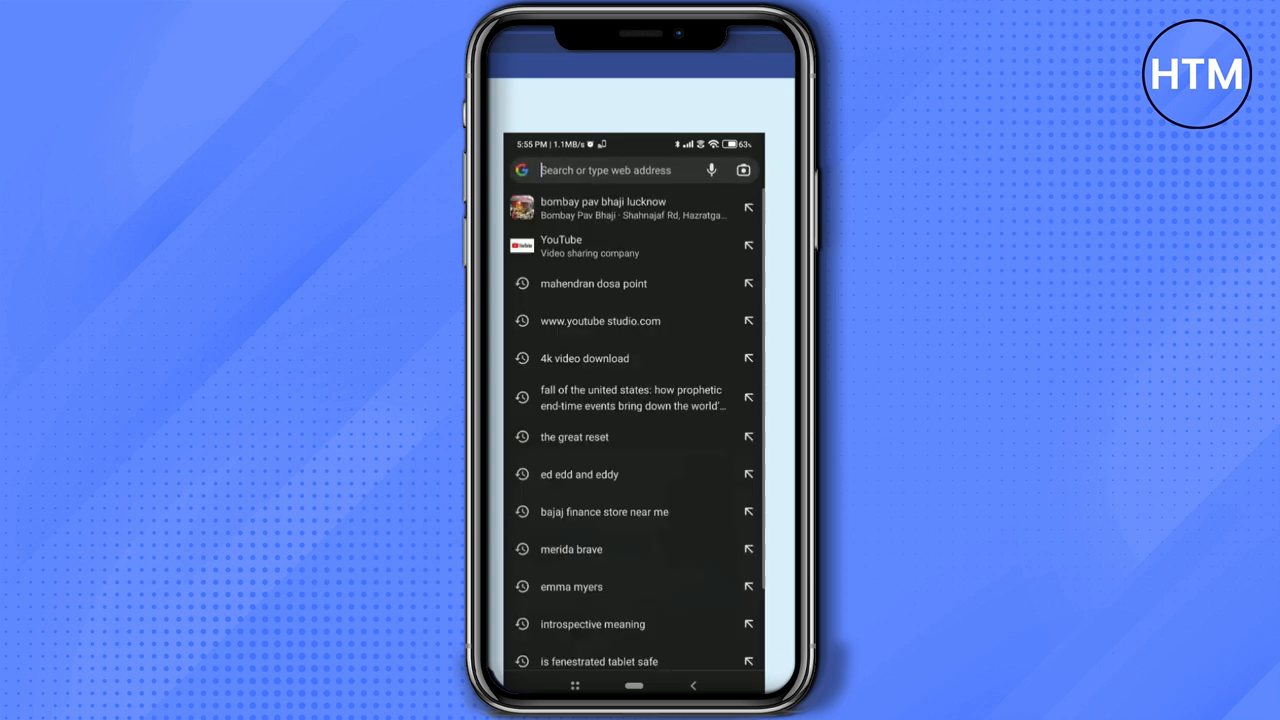
{"action": "type", "text": "lloyd b"}
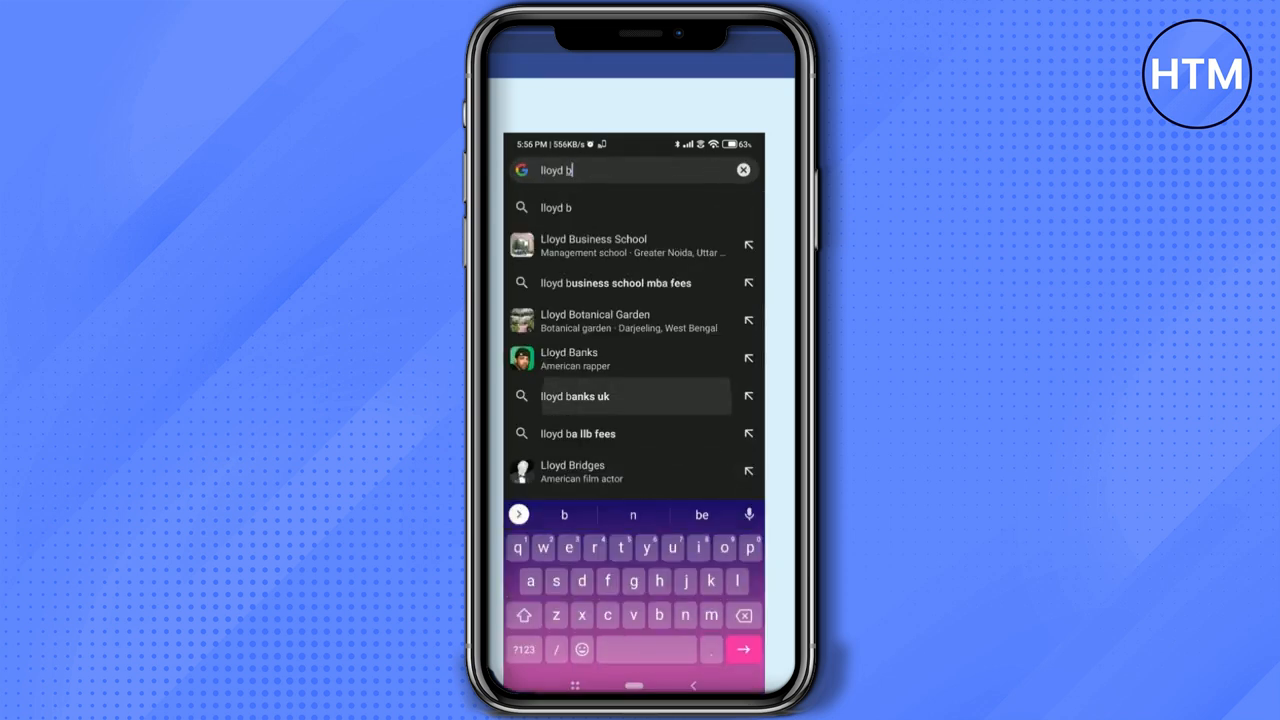
{"action": "left_click", "coordinate": [575, 396]}
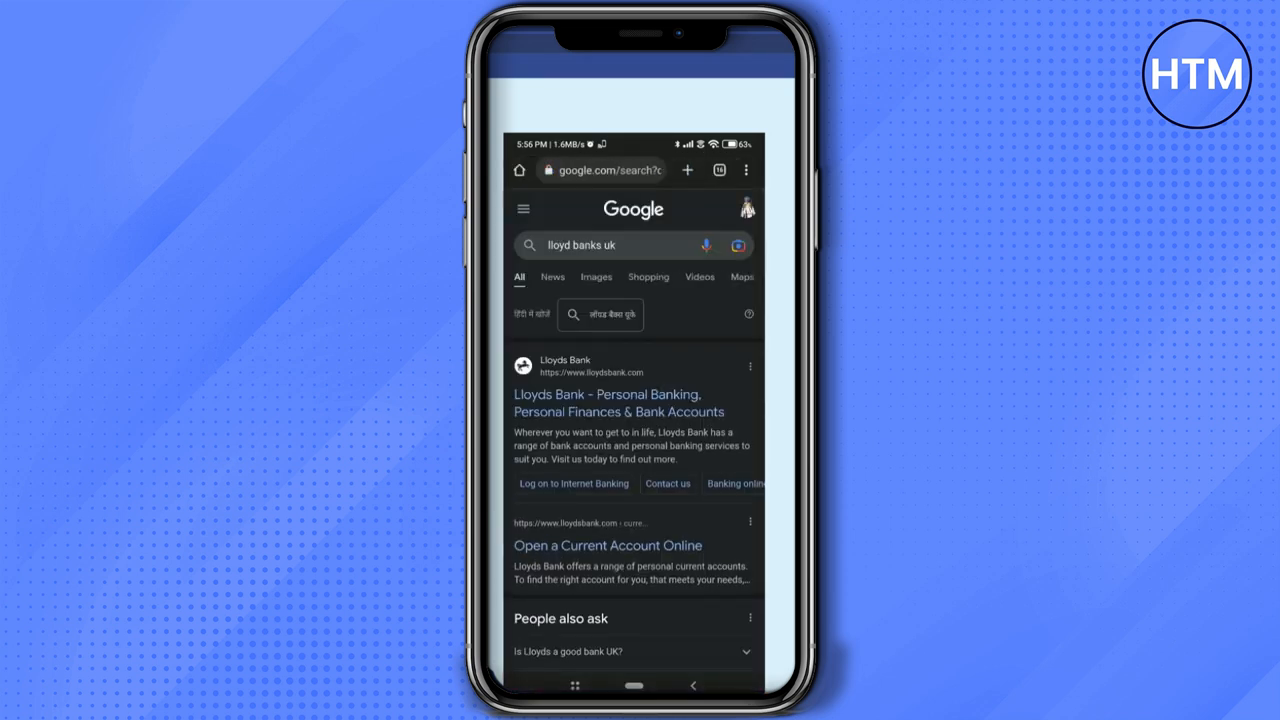
Reach the Lloyds Bank Internet Banking log-on page in the desktop site layout
{"action": "left_click", "coordinate": [619, 403]}
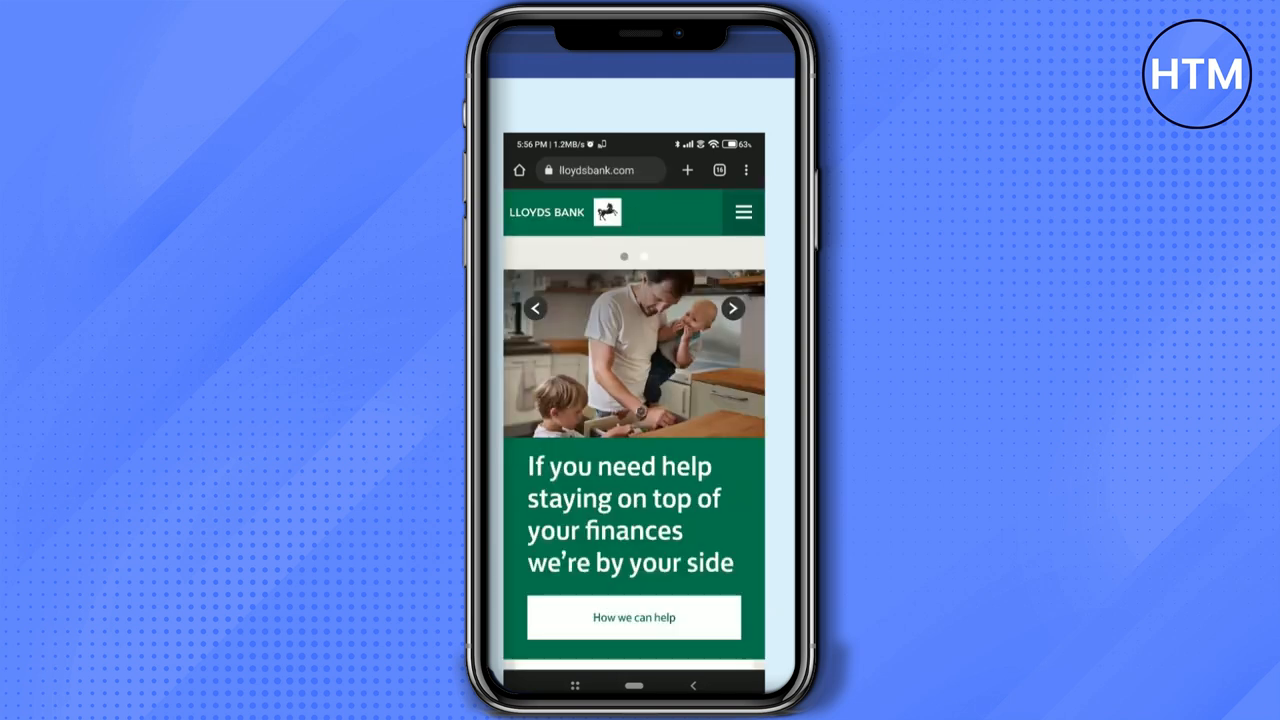
{"action": "left_click", "coordinate": [746, 170]}
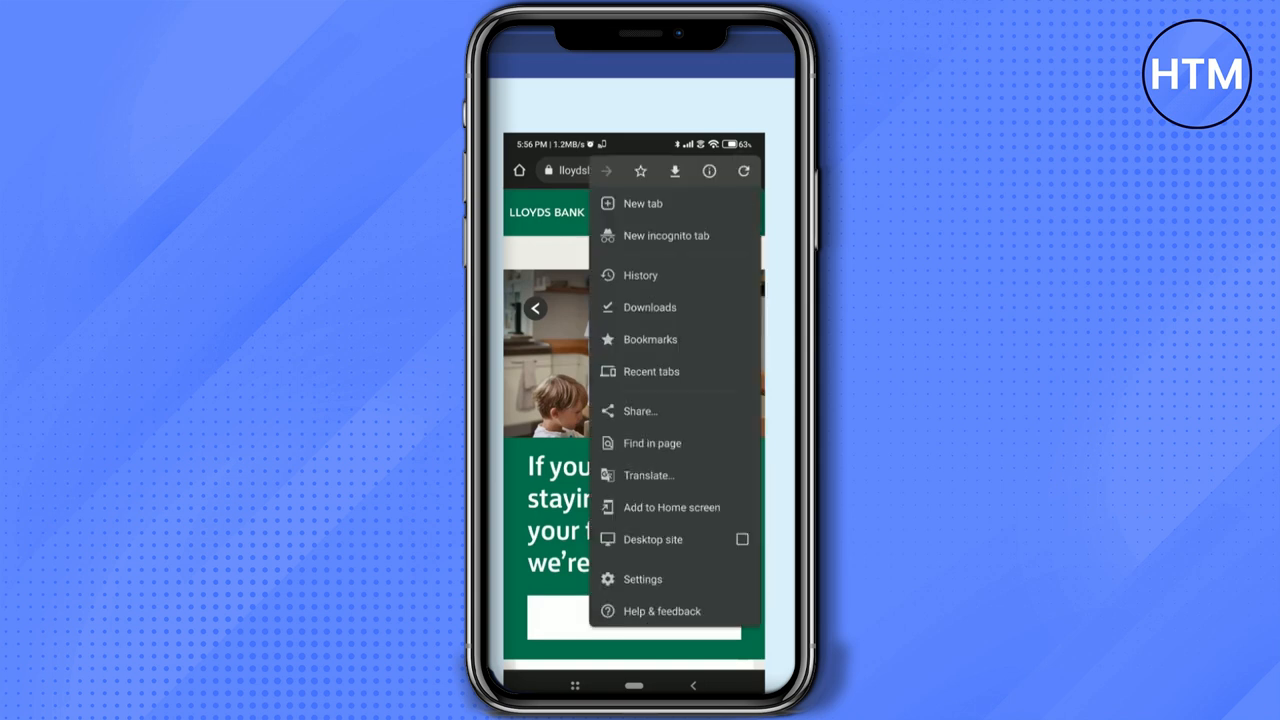
{"action": "left_click", "coordinate": [653, 539]}
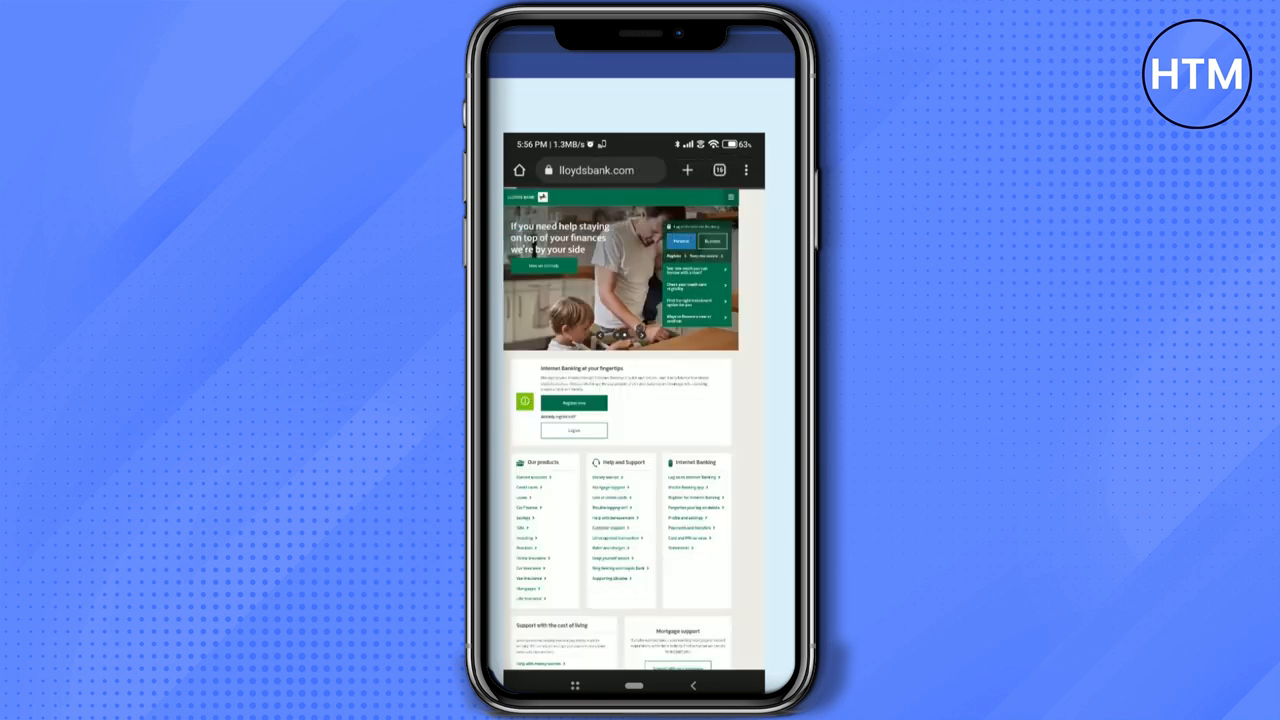
{"action": "left_click", "coordinate": [574, 430]}
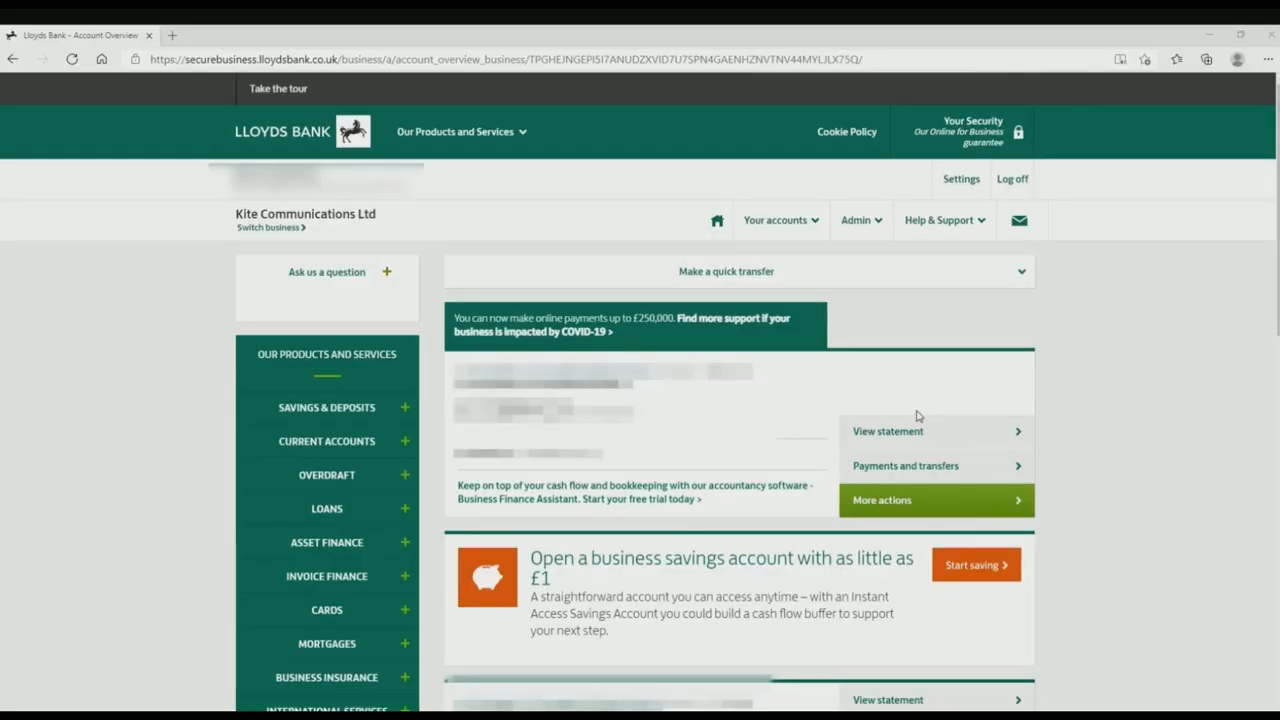
From the account's statement page, choose Monthly PDFs as the statement download option
{"action": "left_click", "coordinate": [888, 431]}
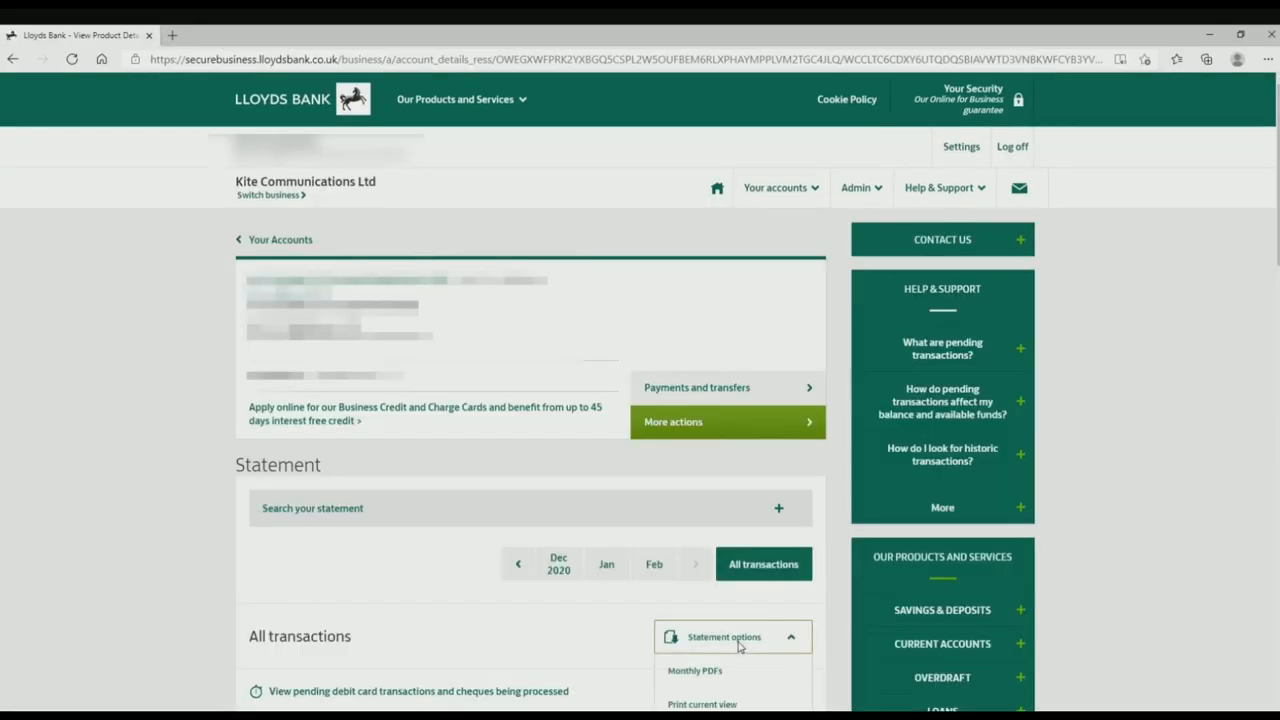
{"action": "left_click", "coordinate": [739, 640]}
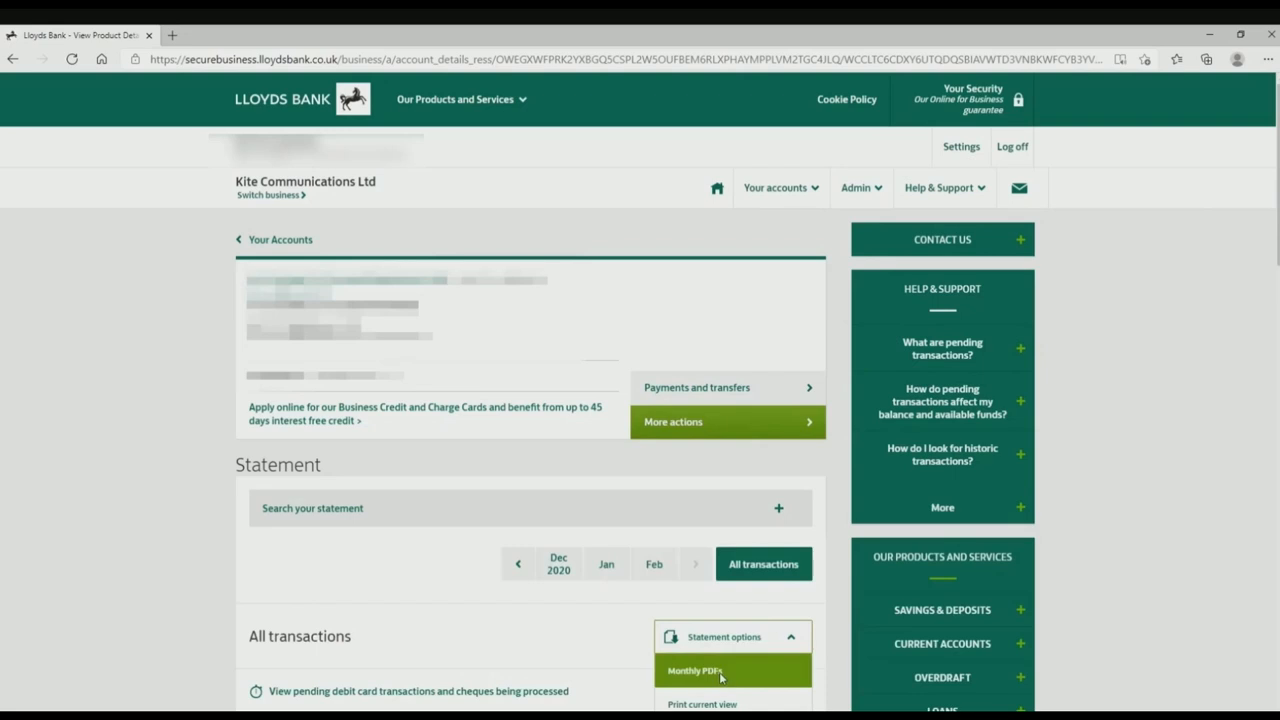
{"action": "left_click", "coordinate": [719, 676]}
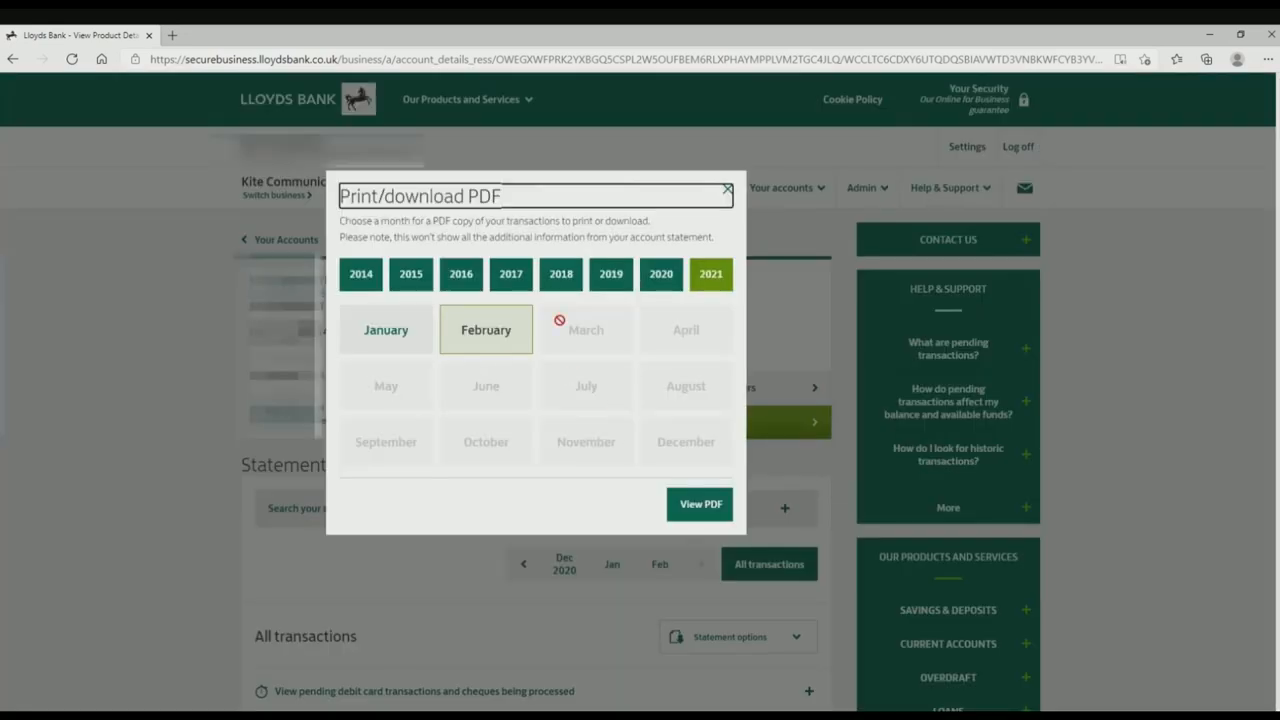
Download the January 2021 statement as a PDF via View PDF
{"action": "left_click", "coordinate": [406, 334]}
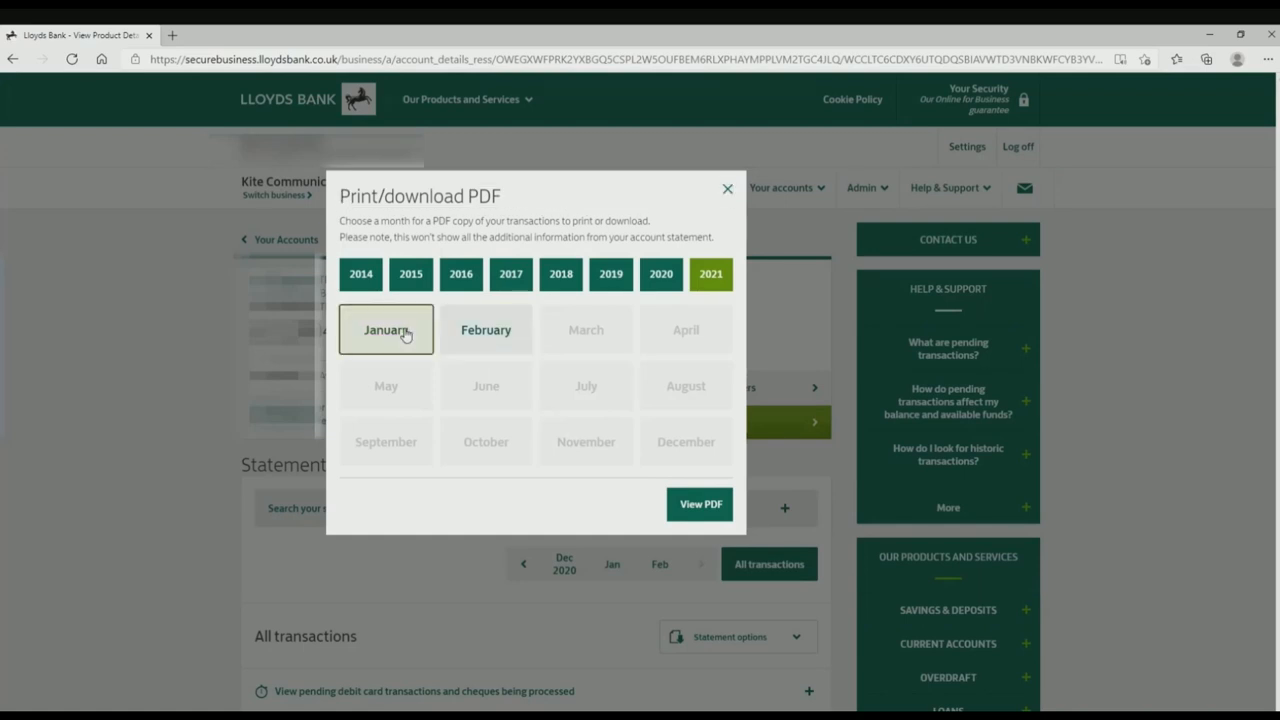
{"action": "left_click", "coordinate": [712, 510]}
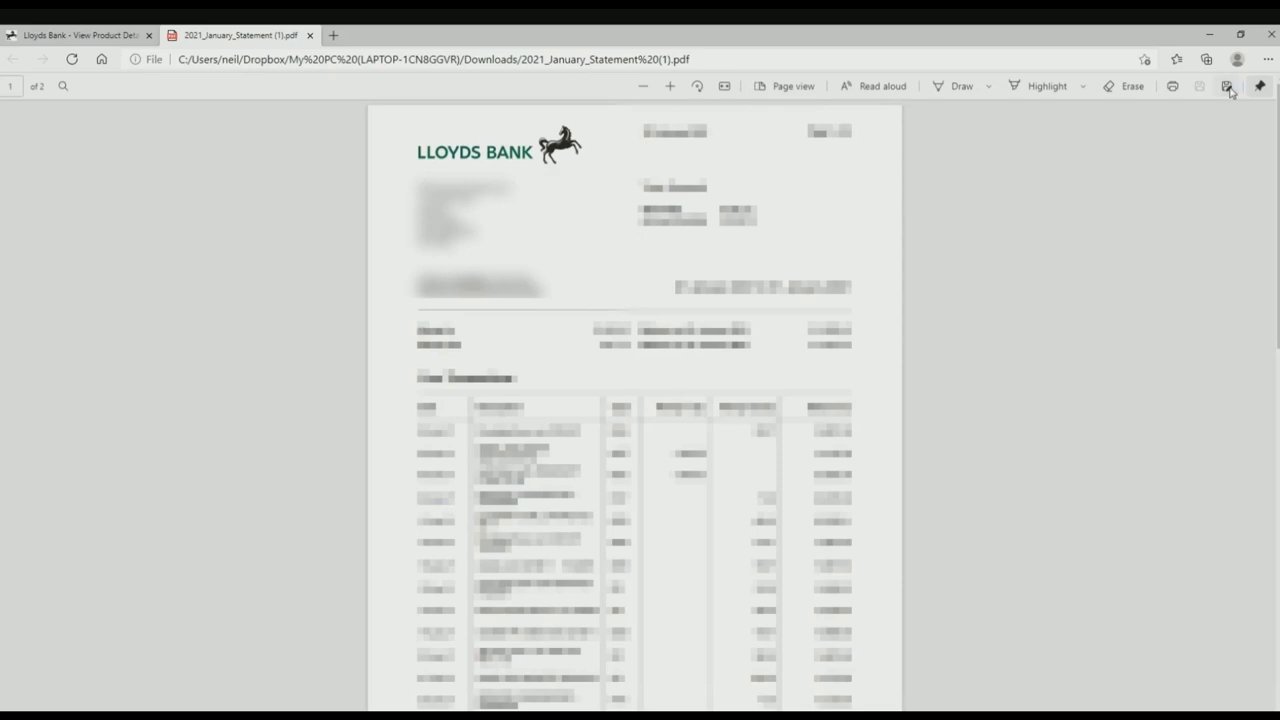
Save a copy of the opened 2021_January_Statement (1).pdf from the PDF toolbar
{"action": "left_click", "coordinate": [1230, 88]}
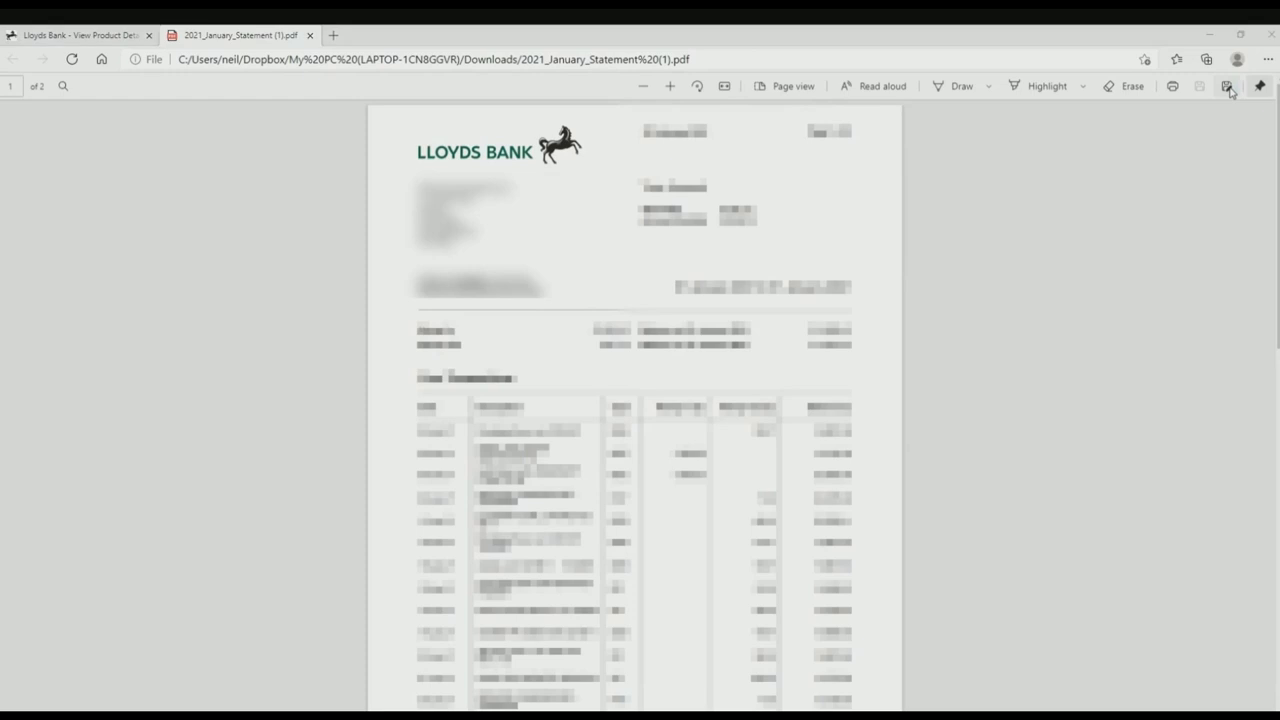